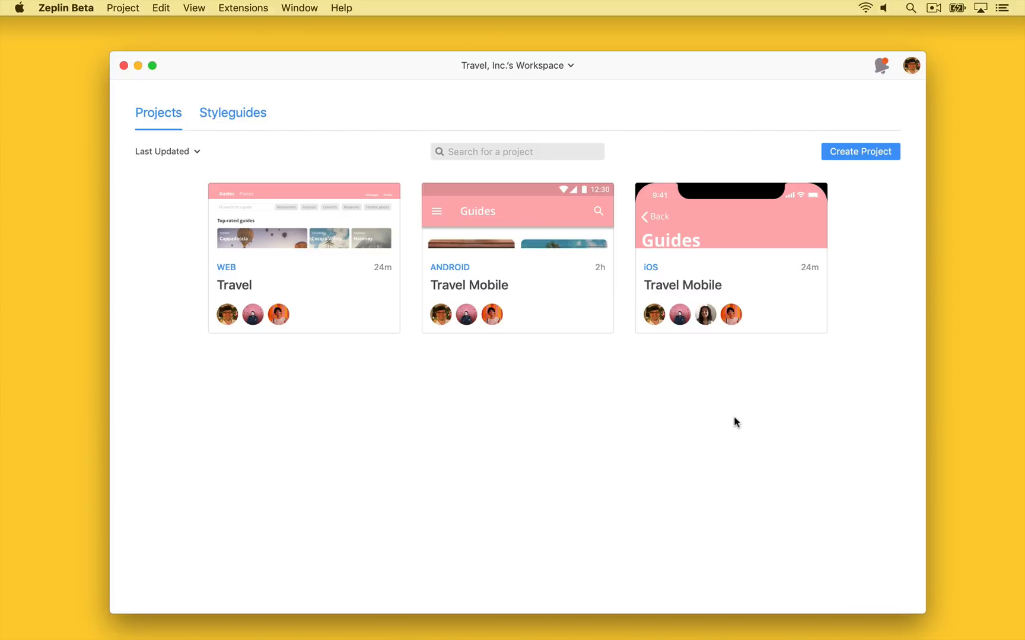
# Step: From the workspace styleguides, navigate through Core Library down to the Android Library styleguide
pyautogui.click(247, 114)
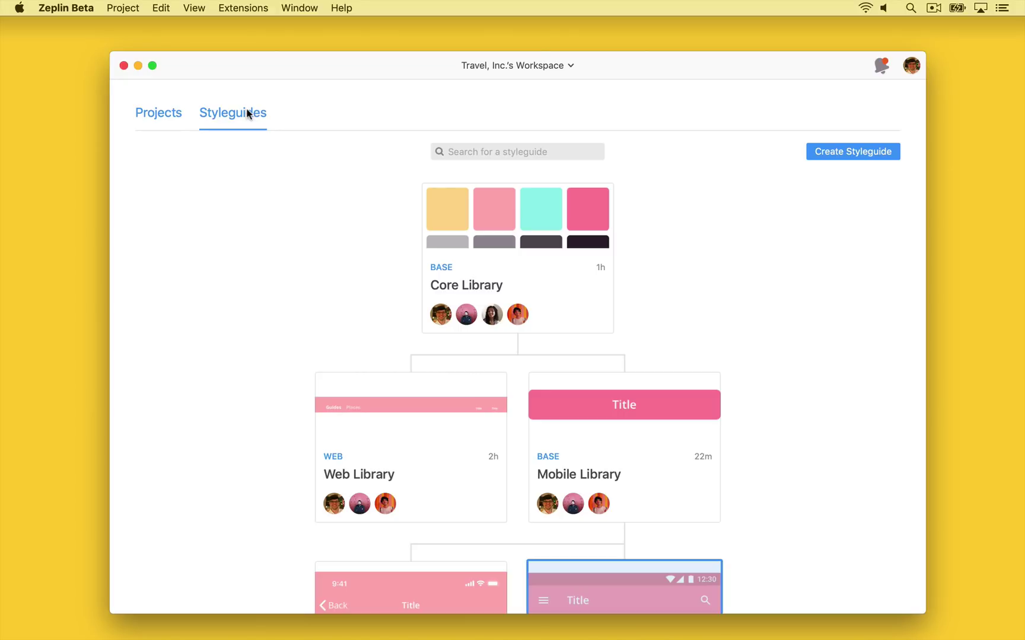
pyautogui.moveTo(517, 272)
pyautogui.click(564, 296)
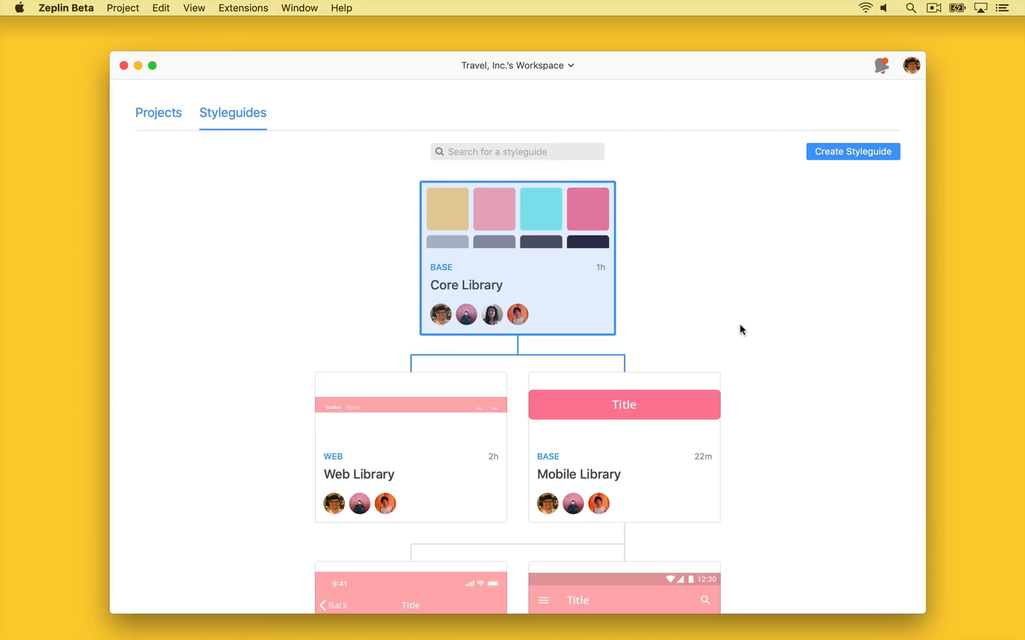
pyautogui.scroll(-5, 739, 324)
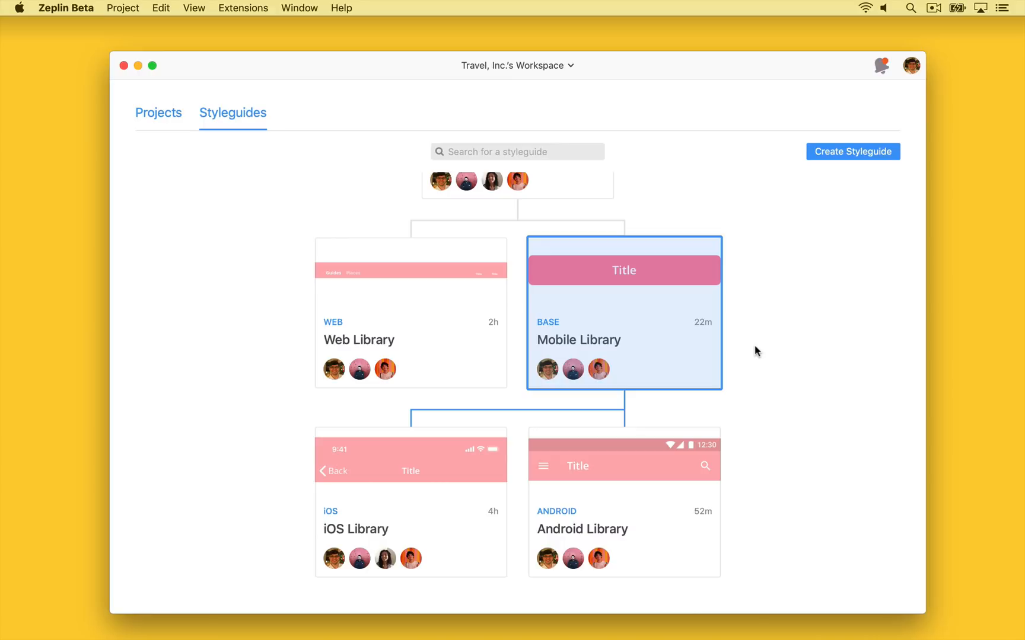
pyautogui.click(666, 512)
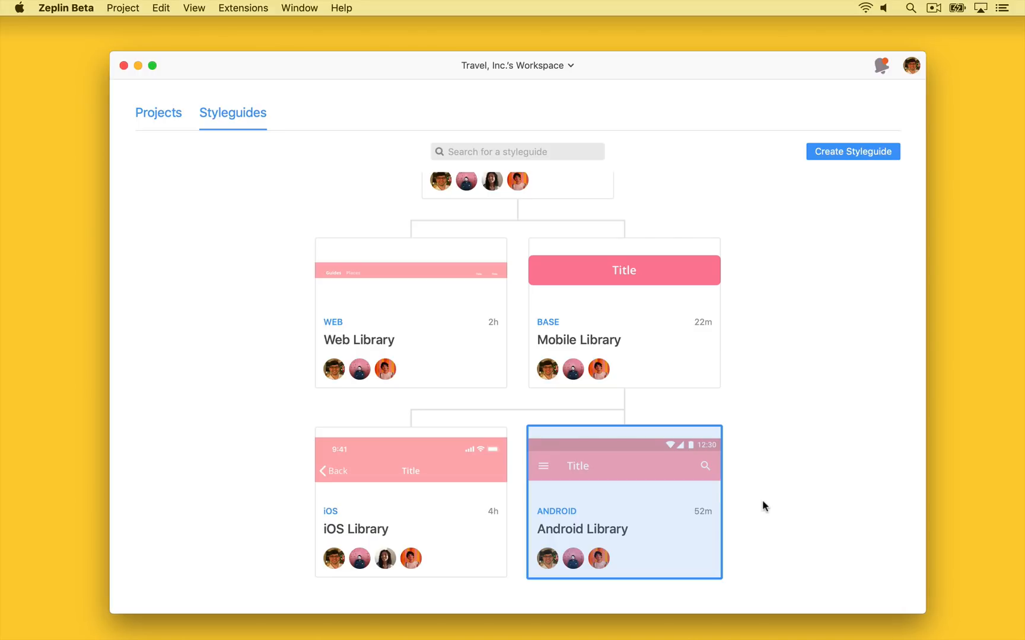
# Step: Enter the Android Library styleguide and view its color palette of Mobile and Core Library colors
pyautogui.press('Return')
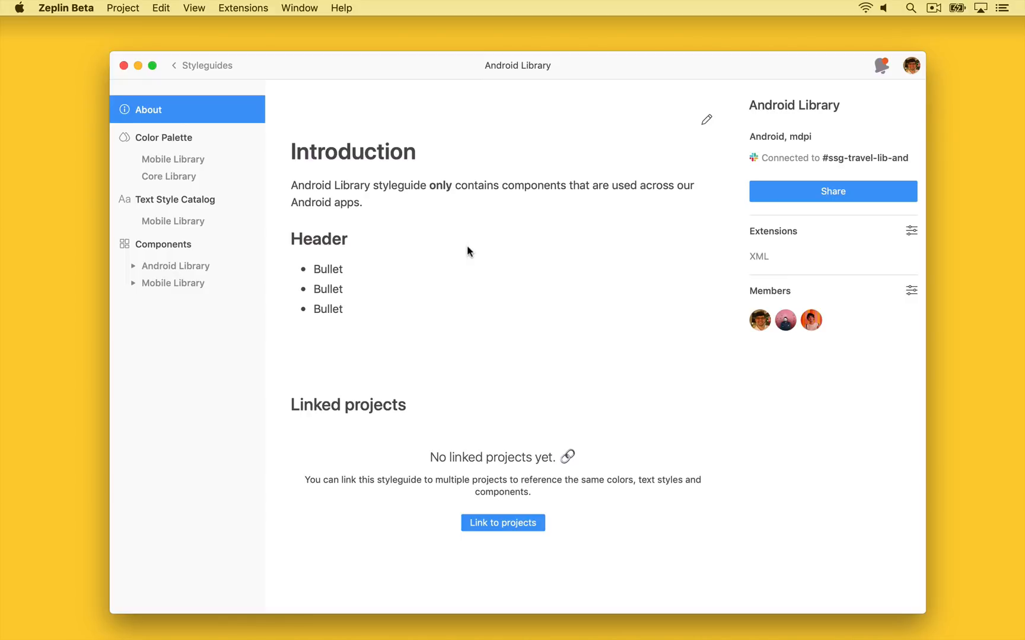
pyautogui.click(163, 137)
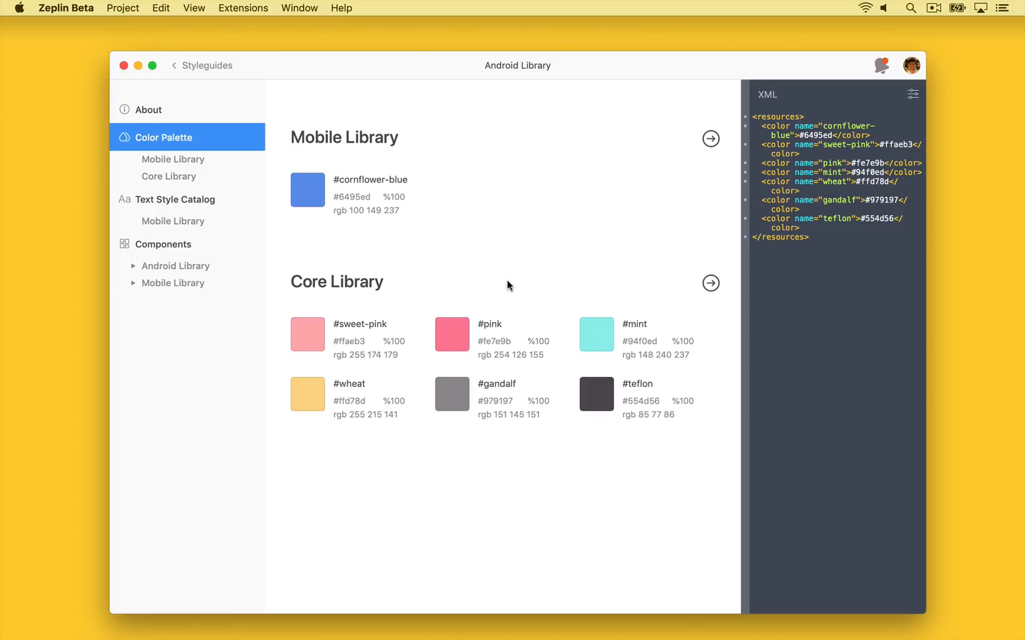
# Step: Browse the Android Library components, expanding the Android and Mobile Library groups, then collapse all sections
pyautogui.click(180, 244)
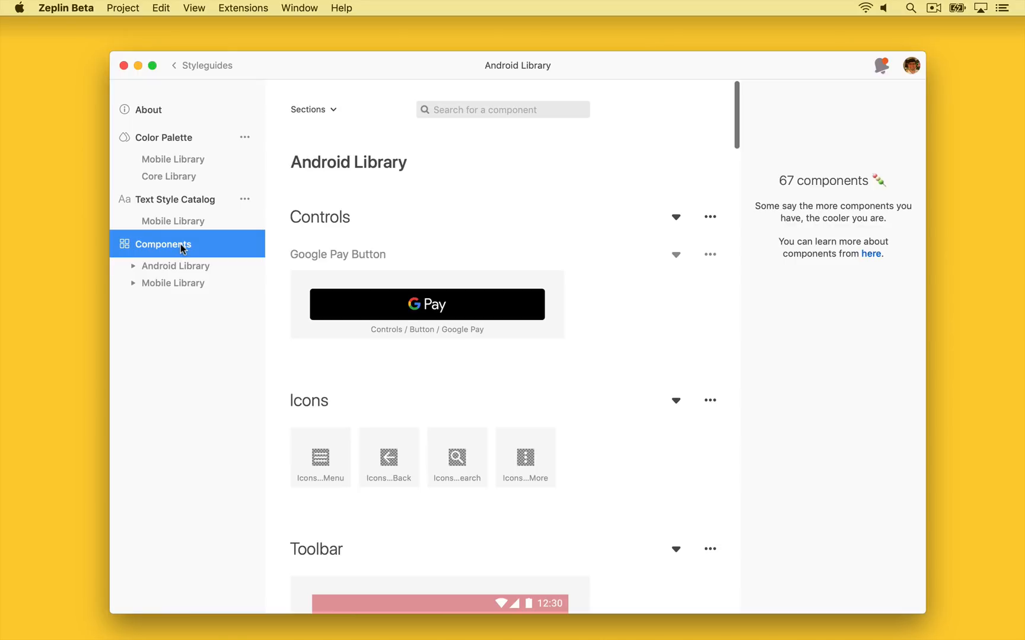
pyautogui.click(133, 265)
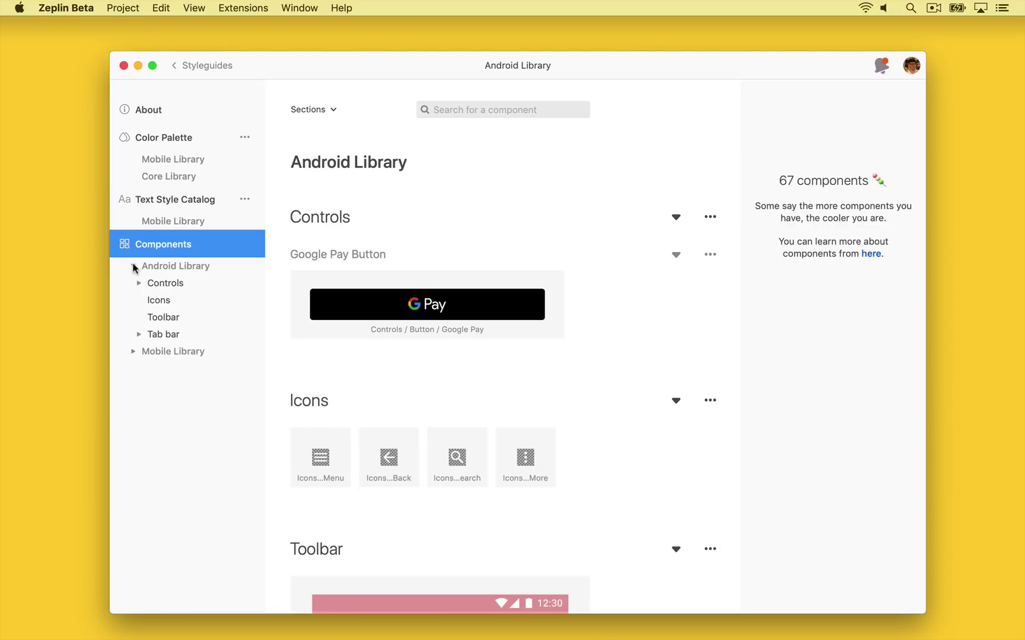
pyautogui.click(134, 352)
pyautogui.click(138, 386)
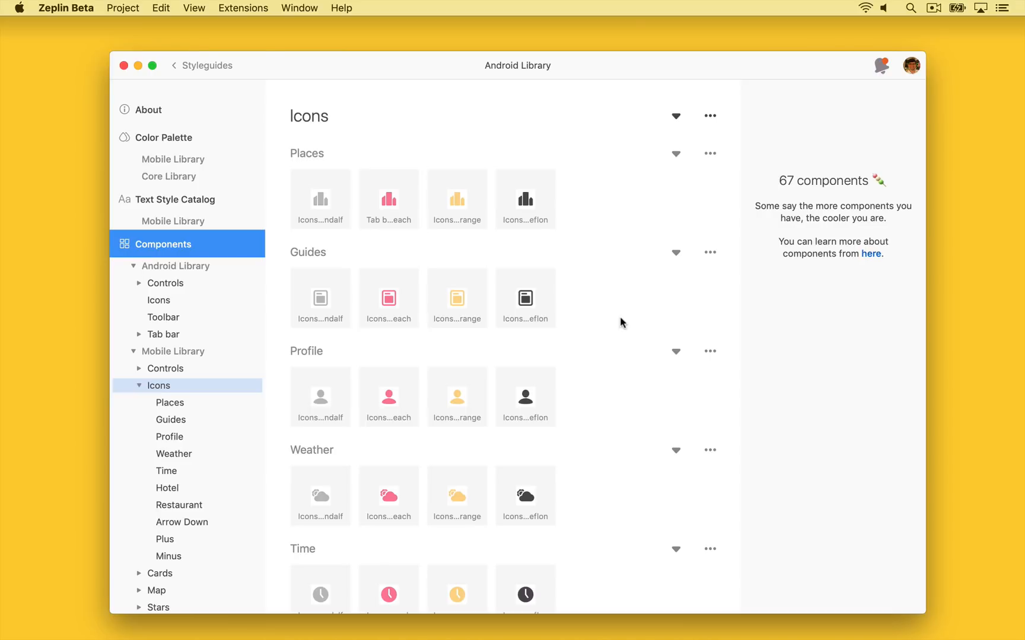
pyautogui.scroll(8, 619, 322)
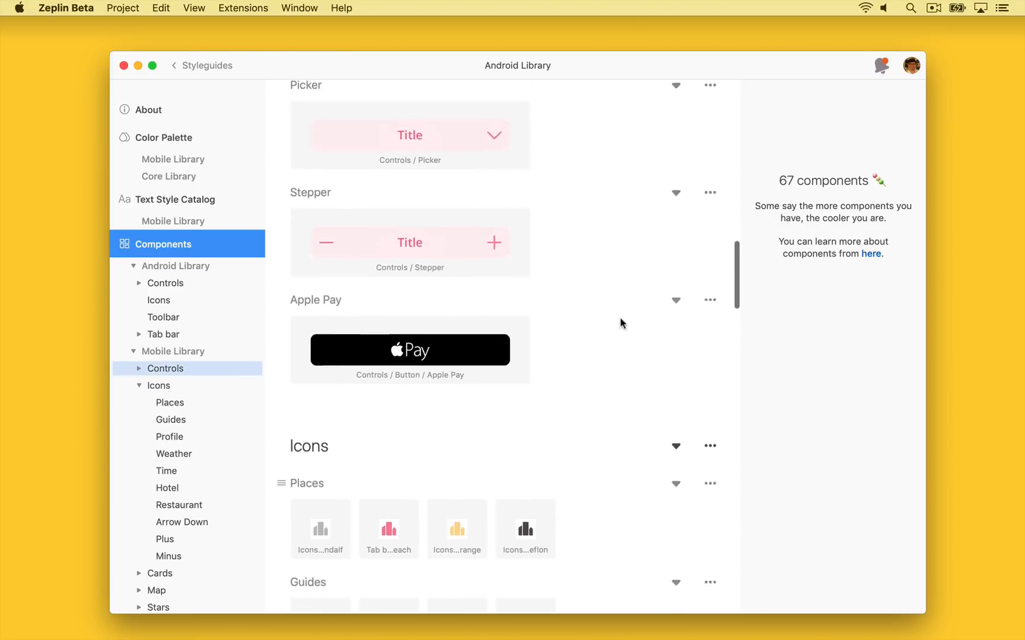
pyautogui.scroll(4, 620, 323)
pyautogui.scroll(4, 619, 322)
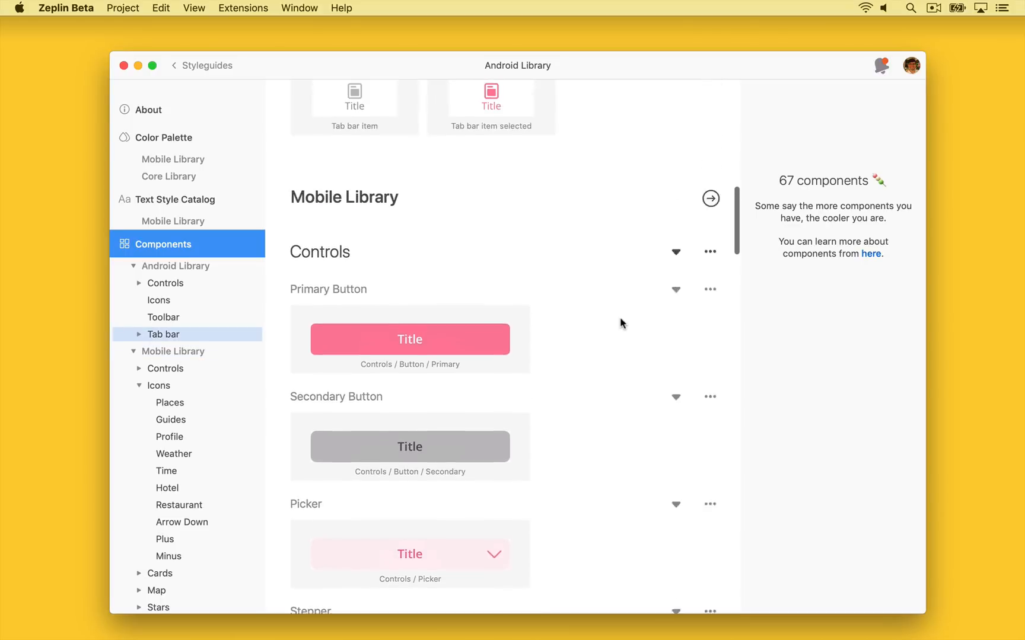
pyautogui.scroll(4, 619, 323)
pyautogui.scroll(4, 619, 323)
pyautogui.scroll(4, 619, 323)
pyautogui.scroll(4, 621, 322)
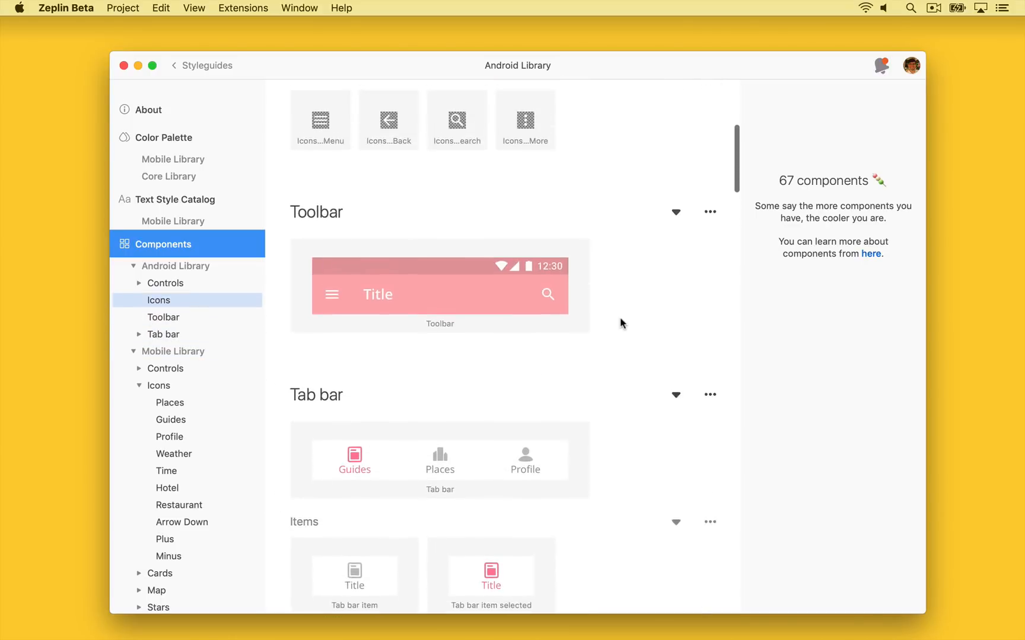
pyautogui.scroll(4, 620, 322)
pyautogui.scroll(4, 620, 323)
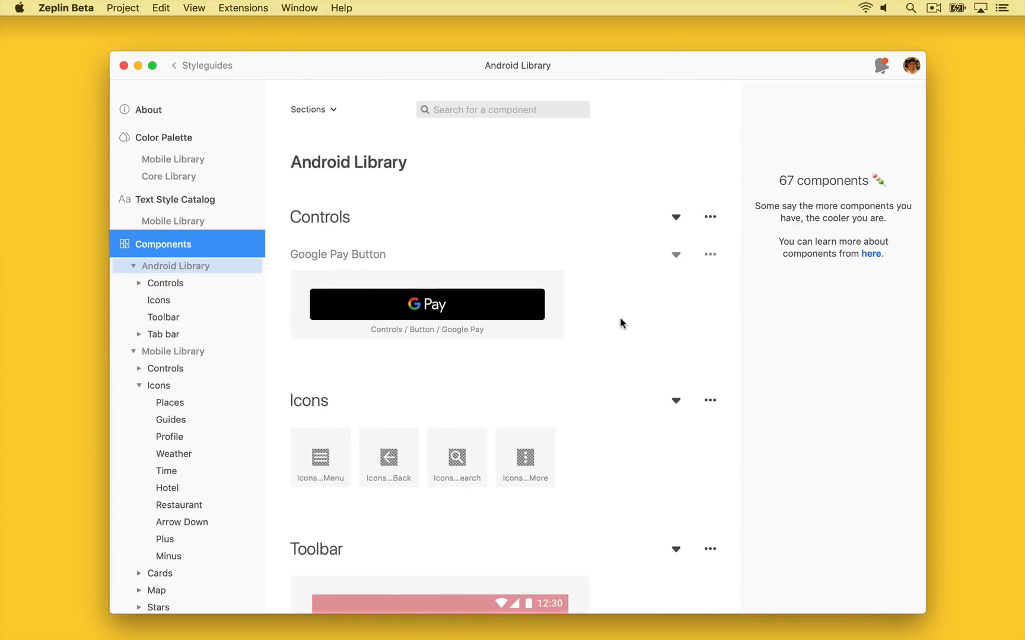
pyautogui.rightClick(619, 323)
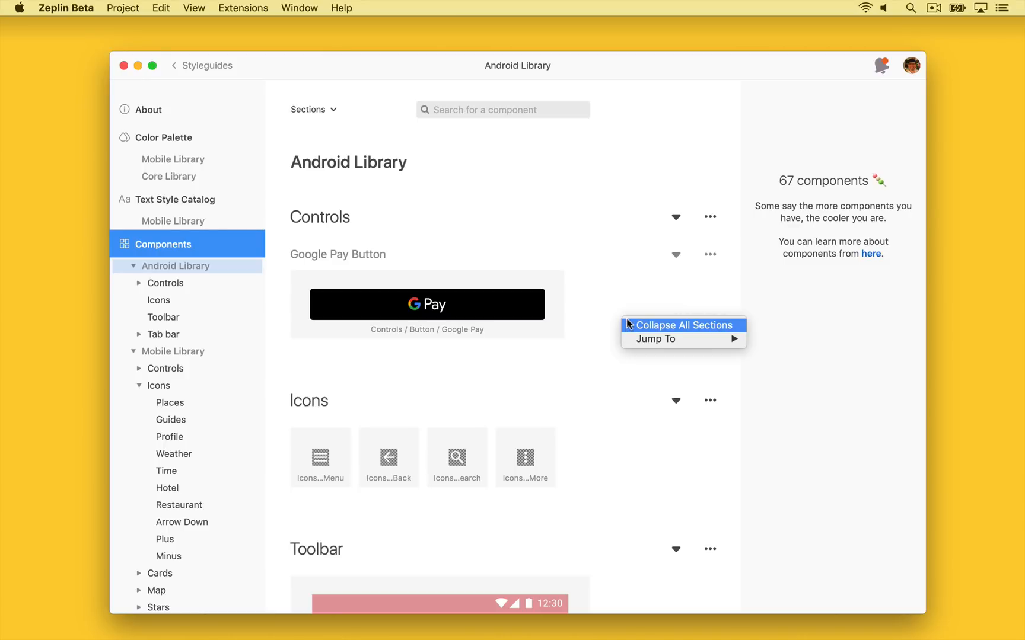
pyautogui.click(664, 327)
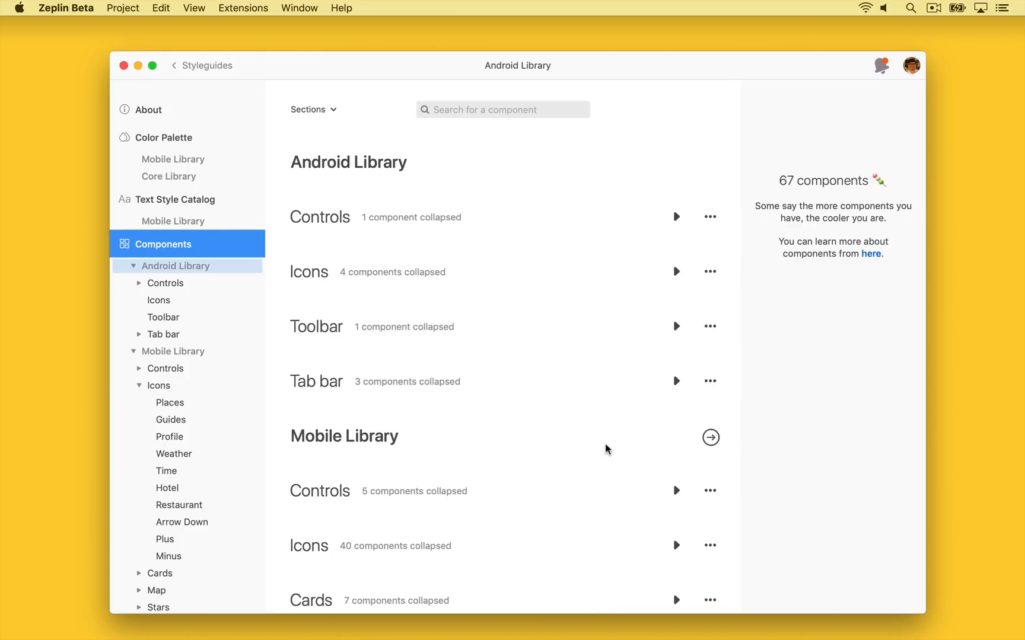
# Step: Return to the workspace and select the Android Travel Mobile project from the Projects list
pyautogui.click(206, 65)
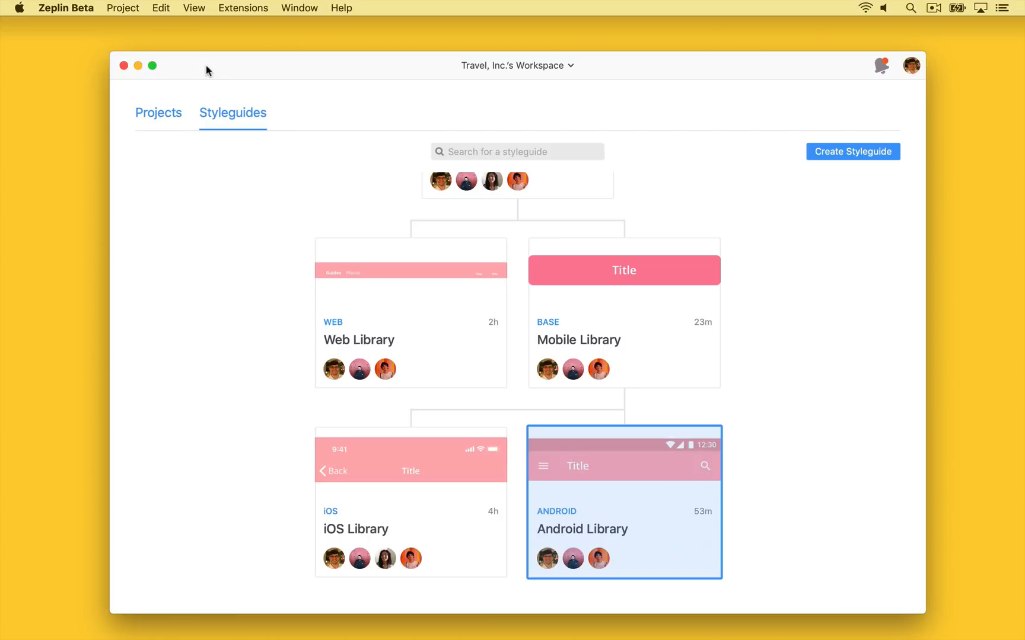
pyautogui.click(166, 113)
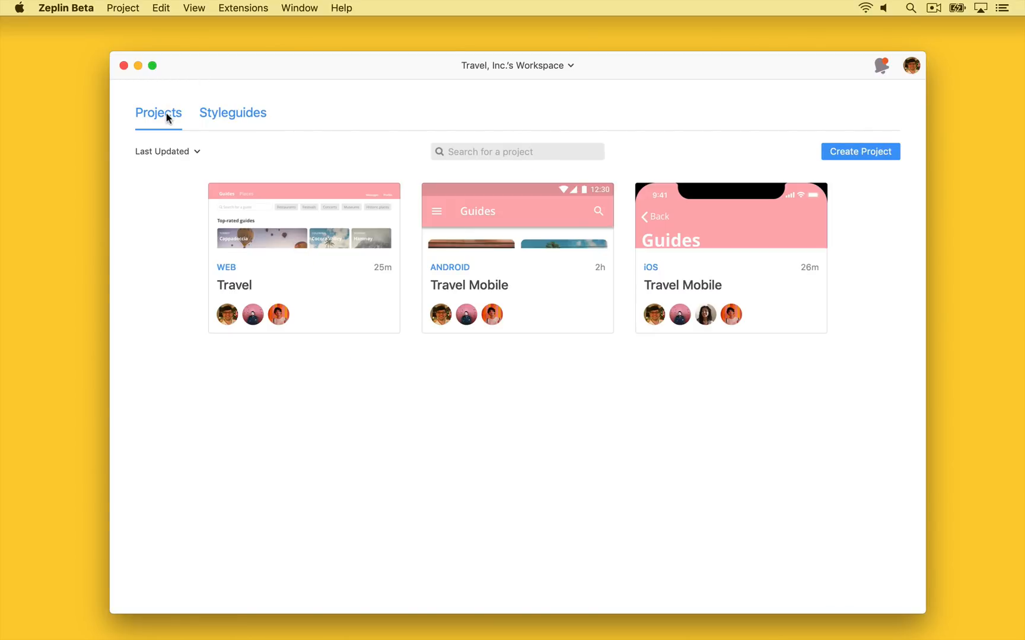
pyautogui.click(558, 290)
# Step: In the Travel Mobile project, inspect the French subtitle layer on the Places, Restaurants screen, then go back to the dashboard
pyautogui.doubleClick(559, 291)
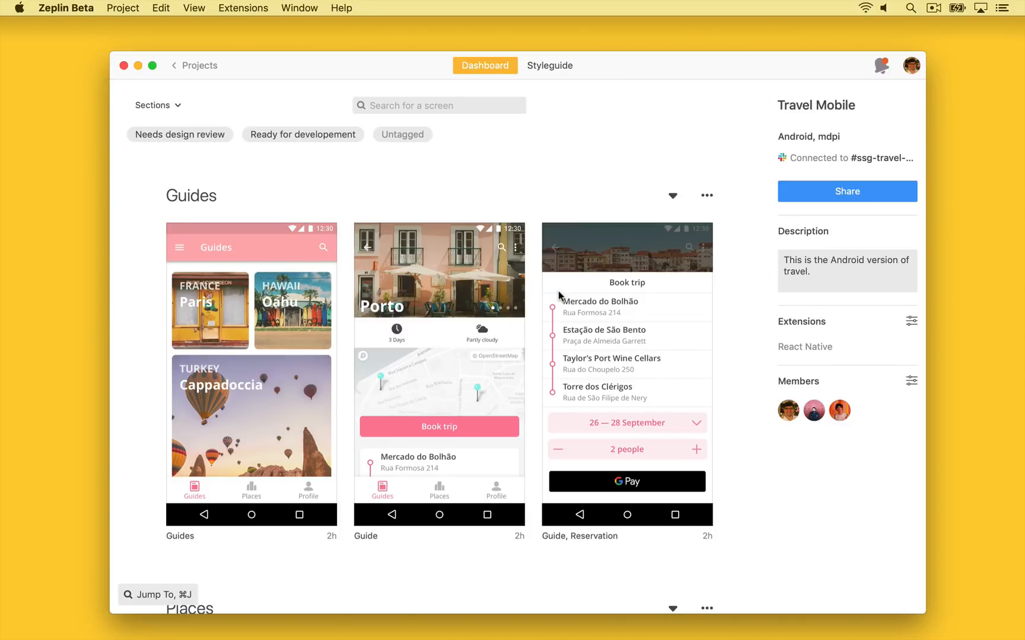
pyautogui.scroll(-5, 558, 292)
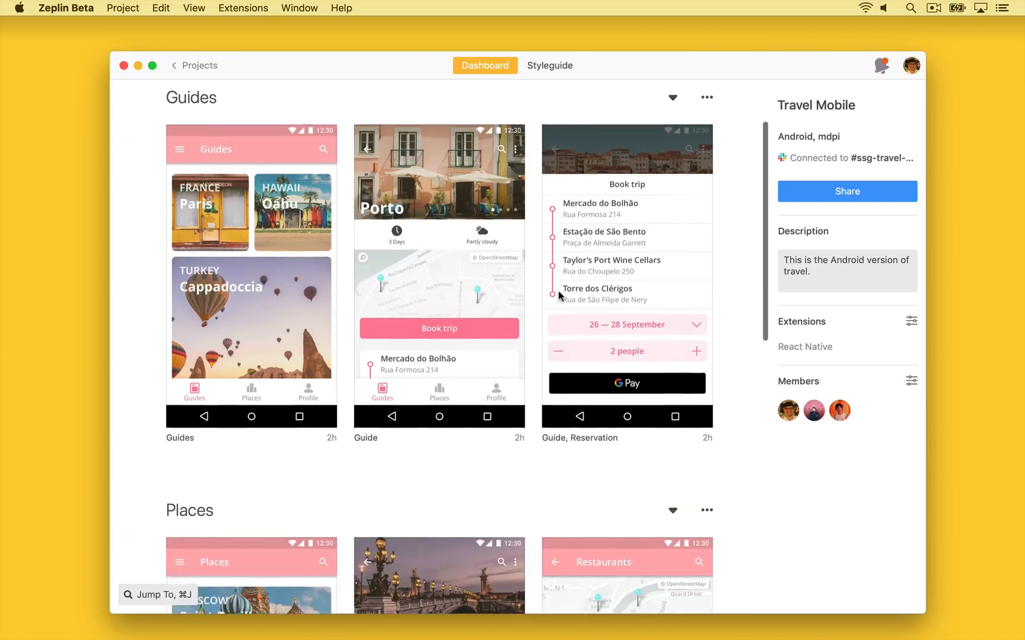
pyautogui.scroll(-5, 557, 291)
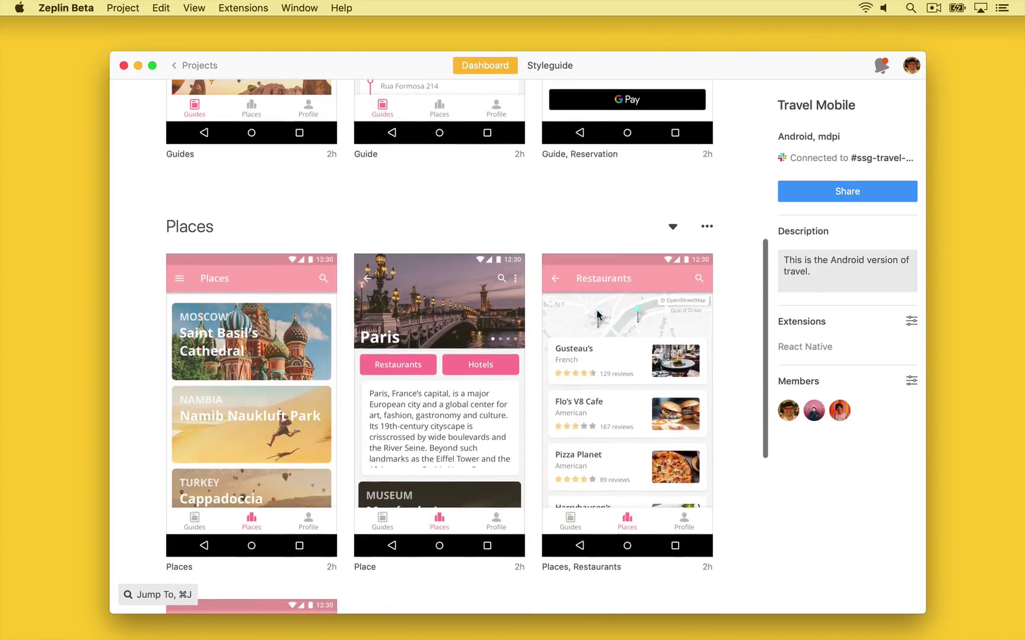
pyautogui.doubleClick(558, 290)
pyautogui.click(398, 294)
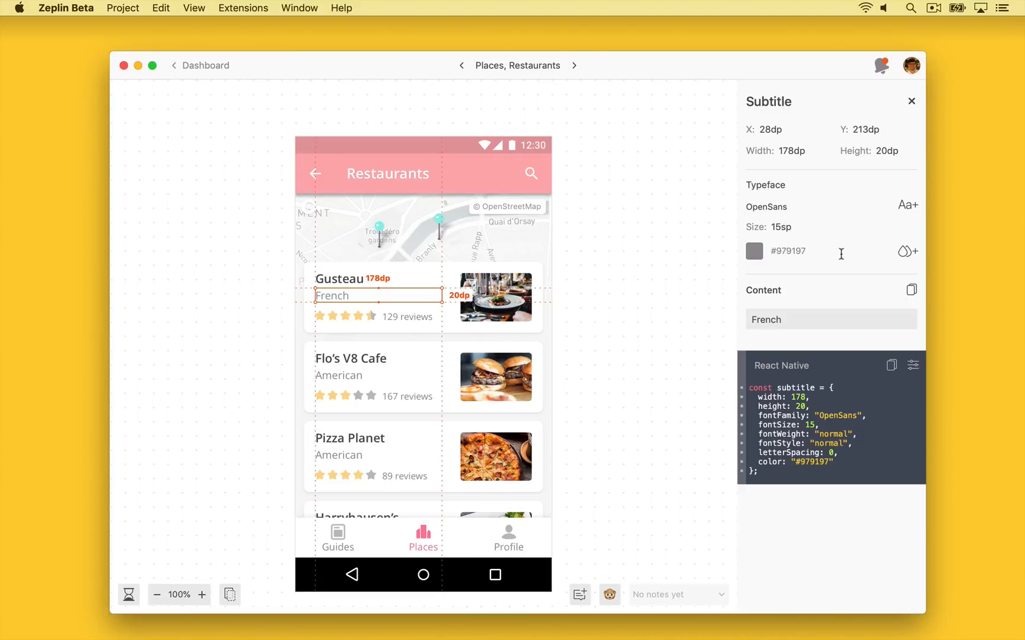
pyautogui.click(203, 66)
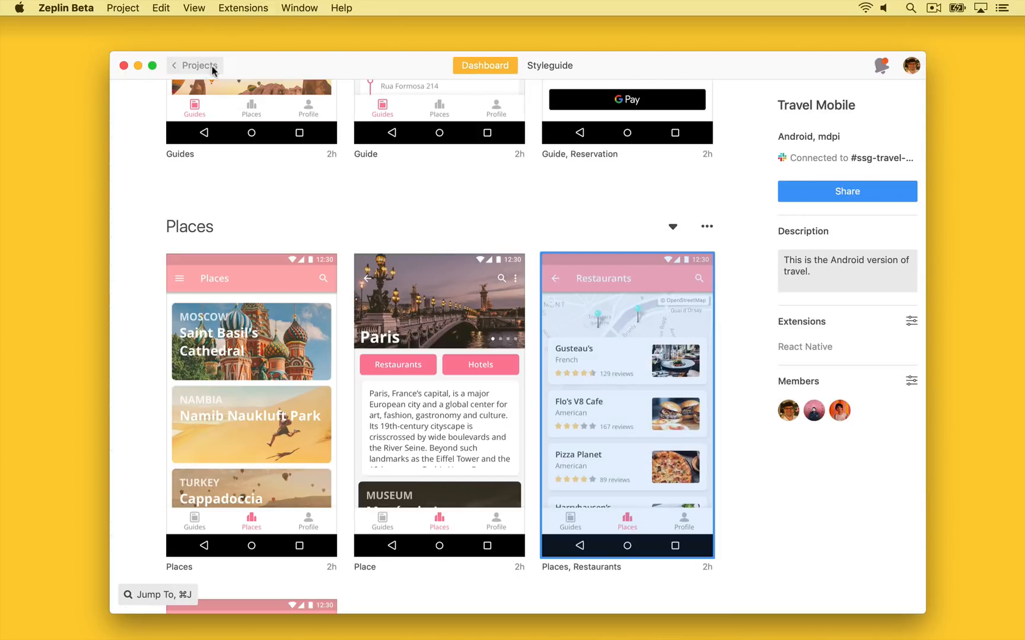
# Step: Link the Travel Mobile project's styleguide to Android Library, then return to the dashboard
pyautogui.click(549, 65)
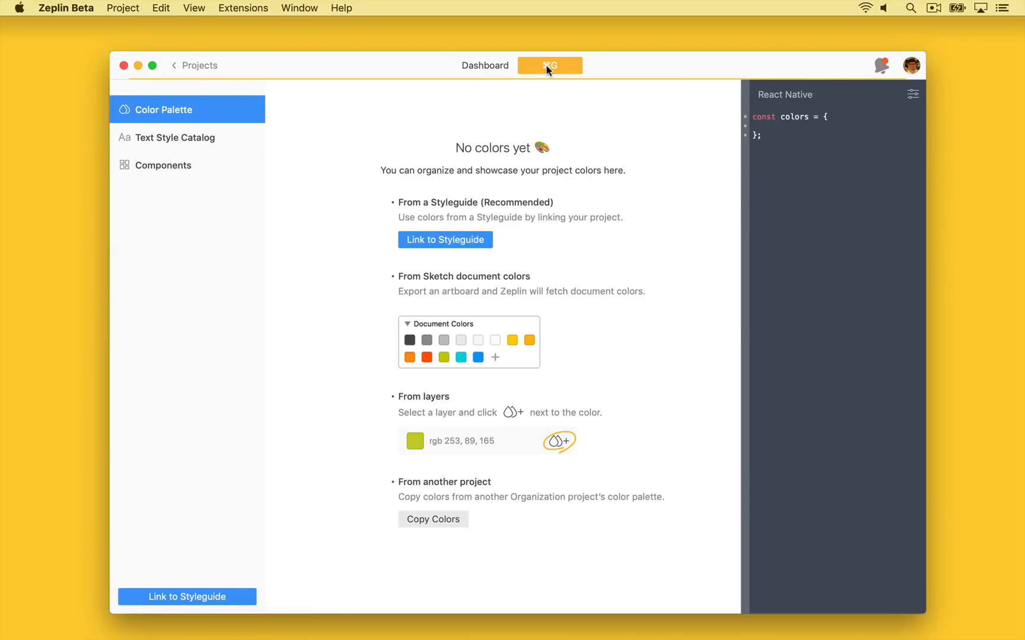
pyautogui.click(480, 240)
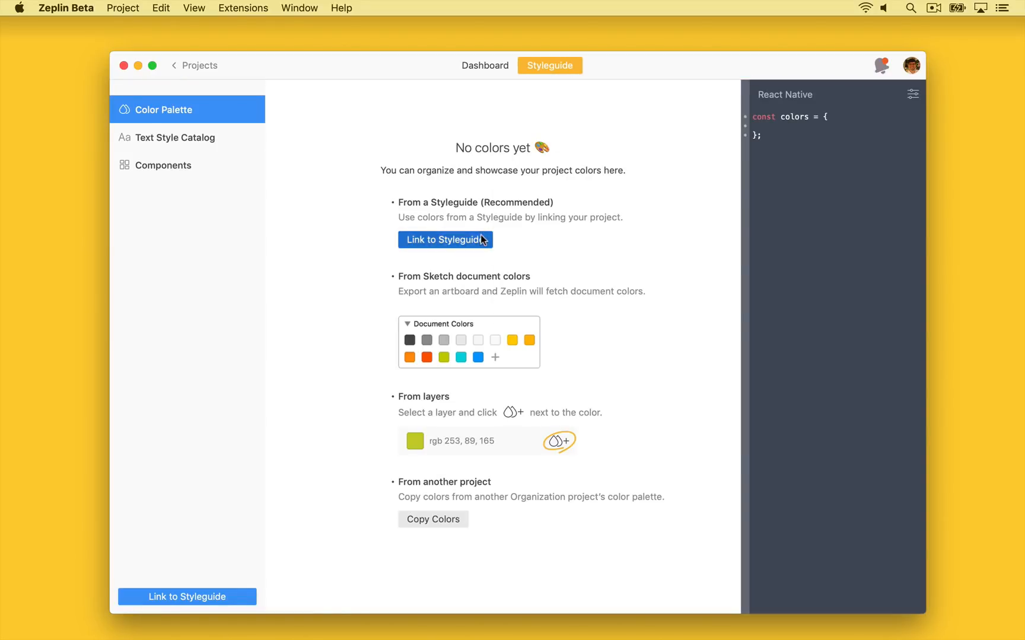
pyautogui.click(657, 308)
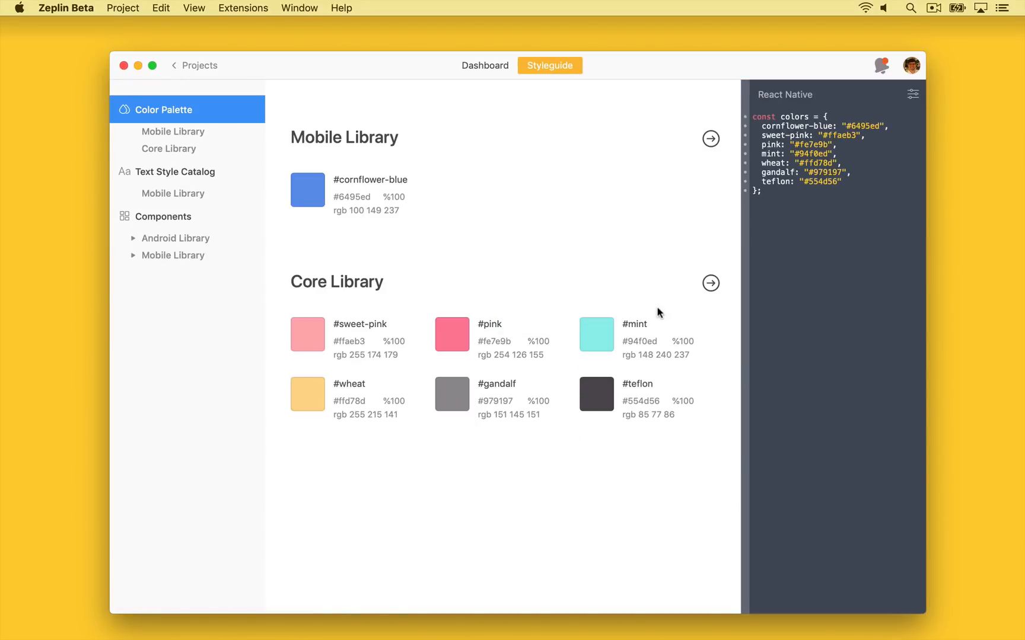
pyautogui.click(485, 64)
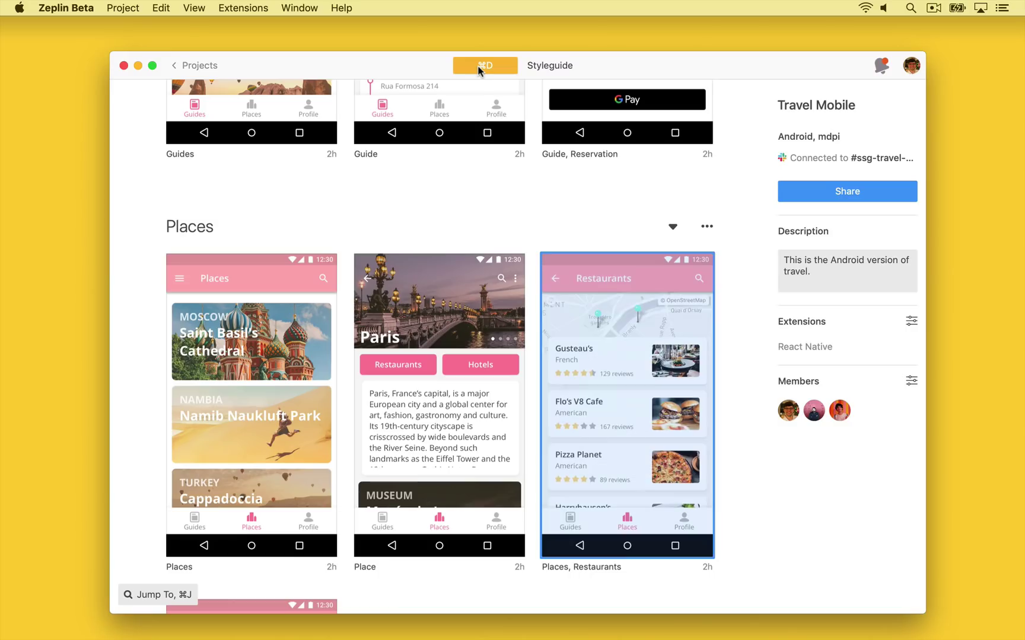
# Step: Reopen Places, Restaurants and inspect the French subtitle, now part of Card with reviews using the gandalf color
pyautogui.doubleClick(585, 274)
pyautogui.click(414, 298)
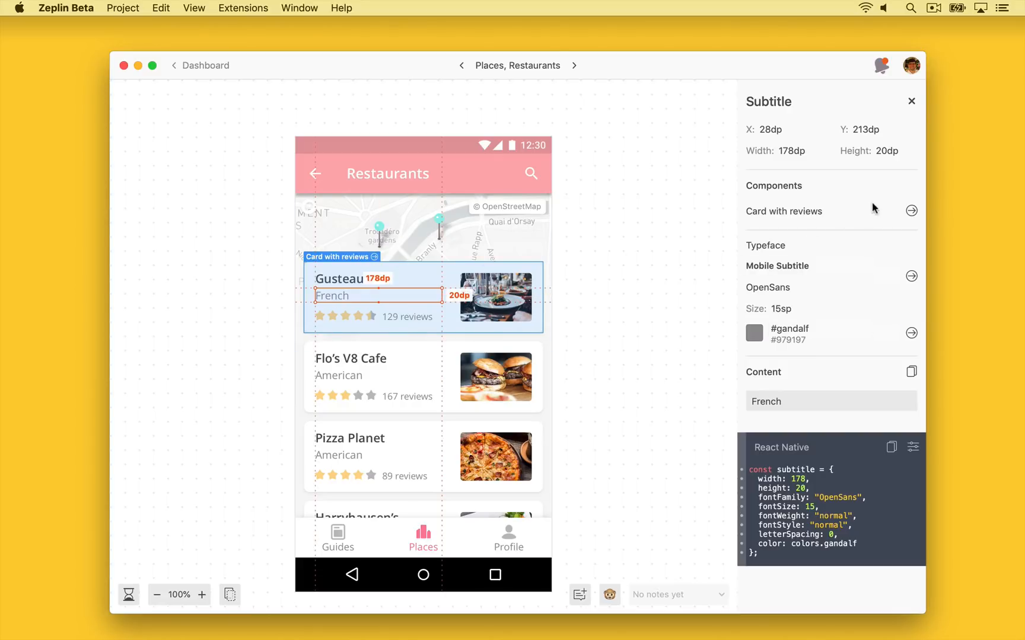
# Step: Jump to the Card with reviews component in the linked Mobile Library styleguide, 375 by 100dp
pyautogui.click(910, 211)
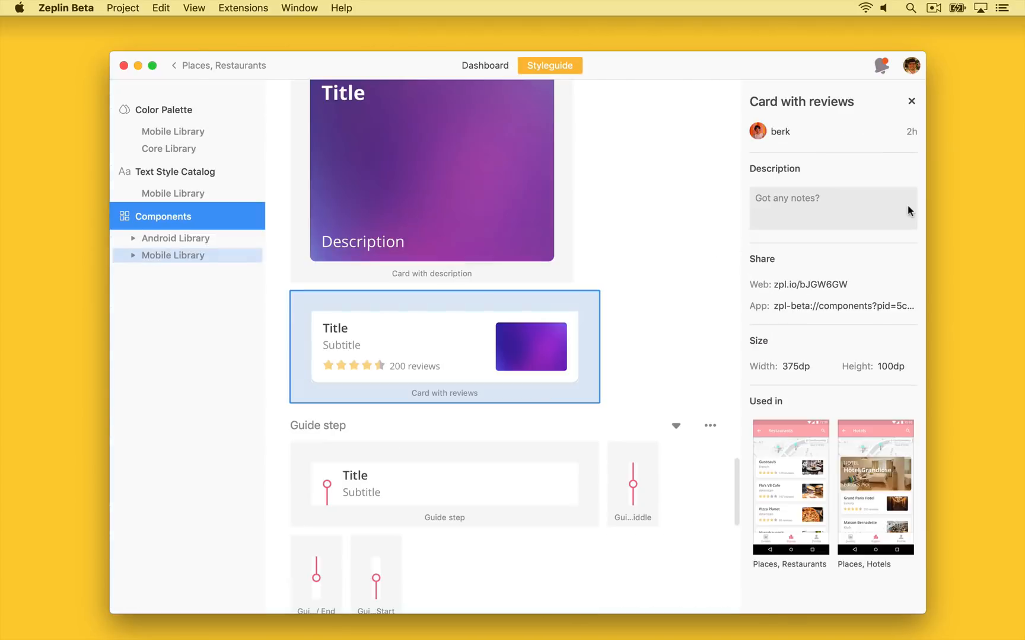